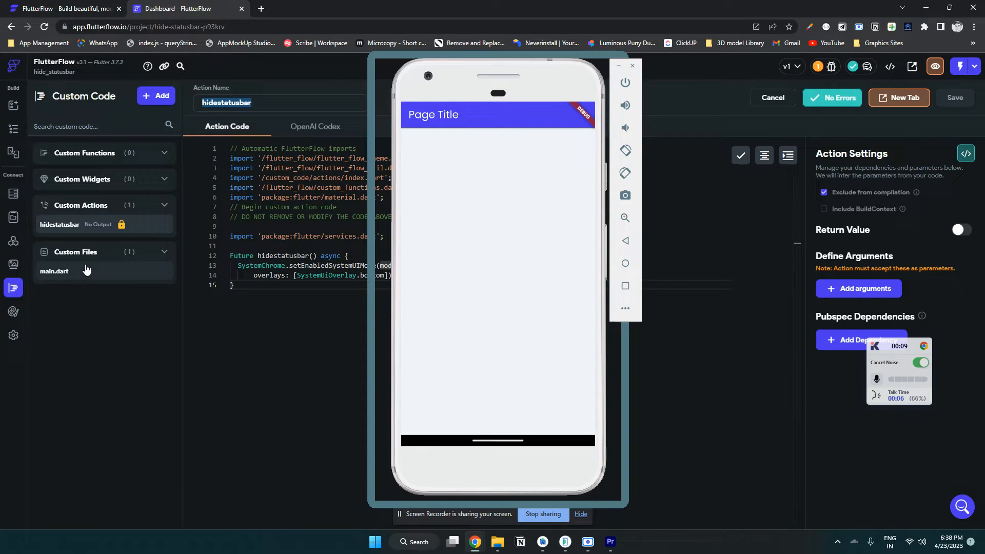
# Show FlutterFlow's main.dart custom file with the hidestatusbar initial action, moving the emulator aside.
pyautogui.click(54, 271)
pyautogui.moveTo(486, 77); pyautogui.dragTo(625, 67)
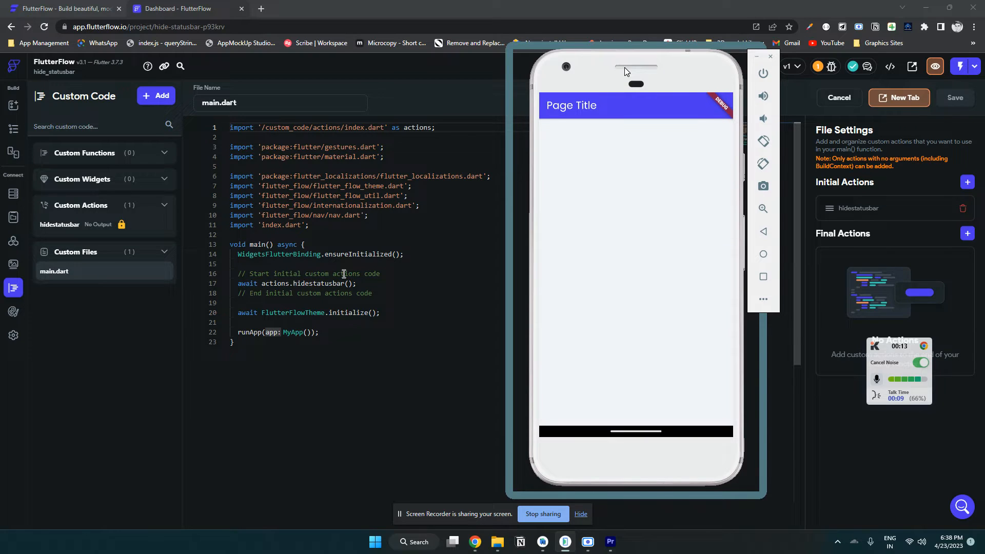
pyautogui.moveTo(625, 67); pyautogui.dragTo(539, 77)
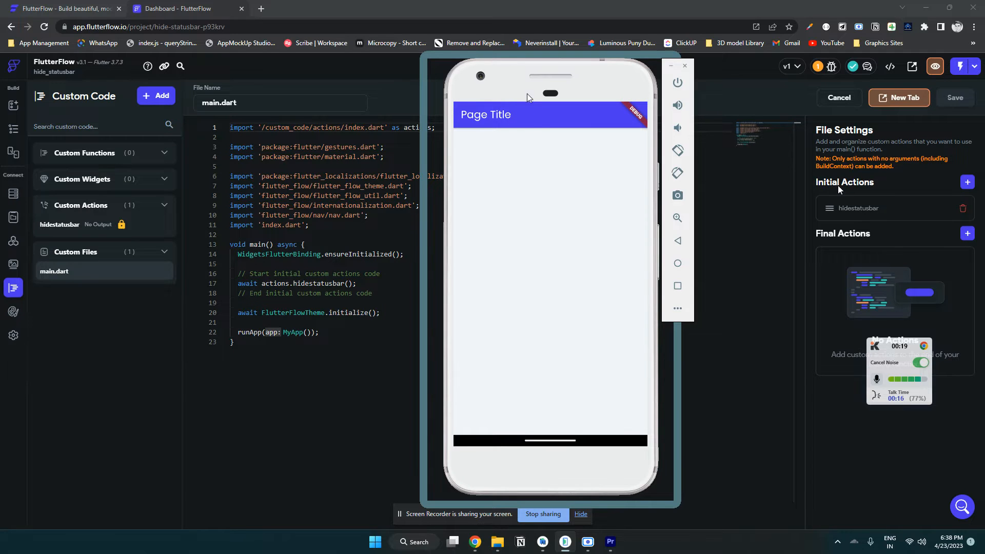
pyautogui.moveTo(539, 68); pyautogui.dragTo(641, 70)
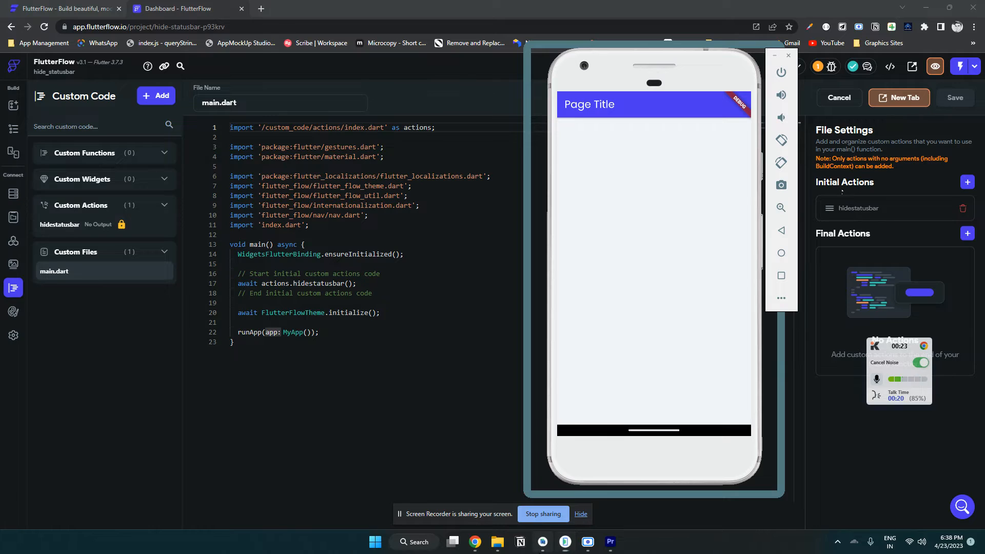
# Compare the hidestatusbar call on line 17 between Android Studio's and FlutterFlow's main.dart.
pyautogui.click(564, 541)
pyautogui.moveTo(643, 70); pyautogui.dragTo(797, 70)
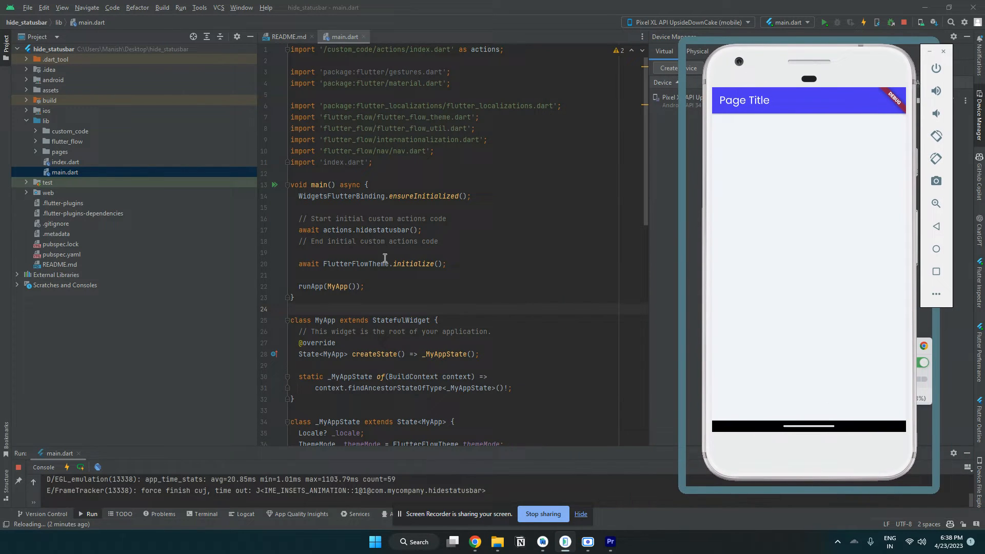
pyautogui.moveTo(298, 230); pyautogui.dragTo(423, 229)
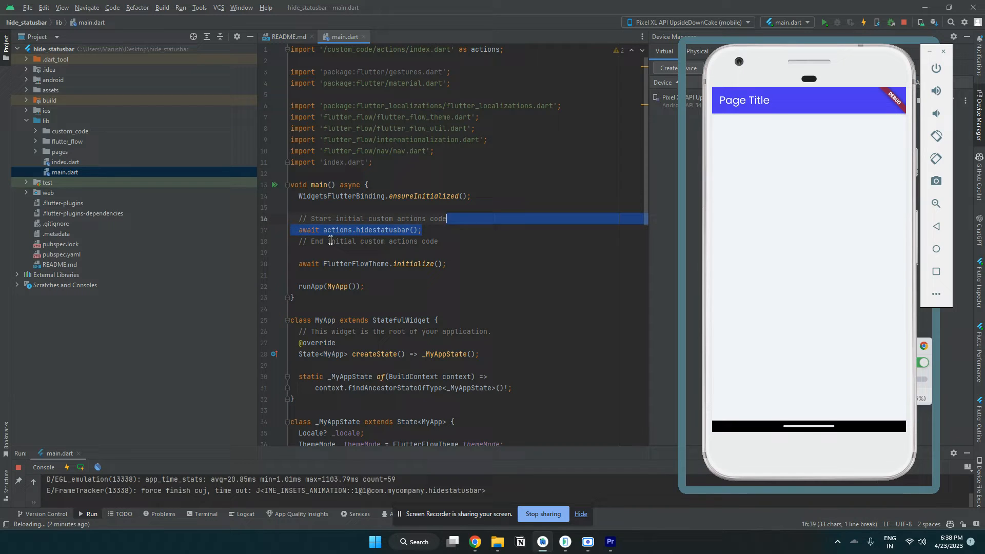
pyautogui.click(336, 230)
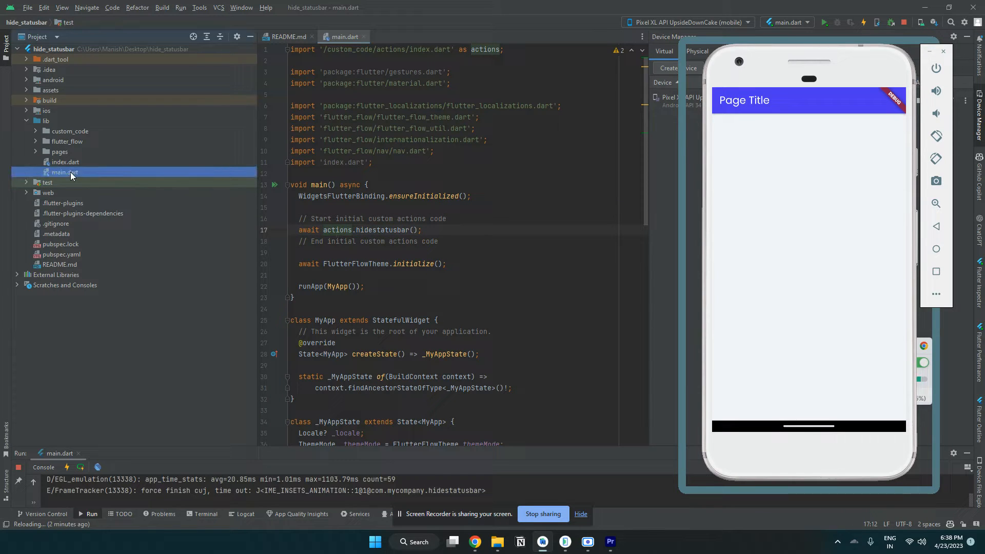
pyautogui.click(475, 542)
pyautogui.moveTo(239, 283); pyautogui.dragTo(358, 283)
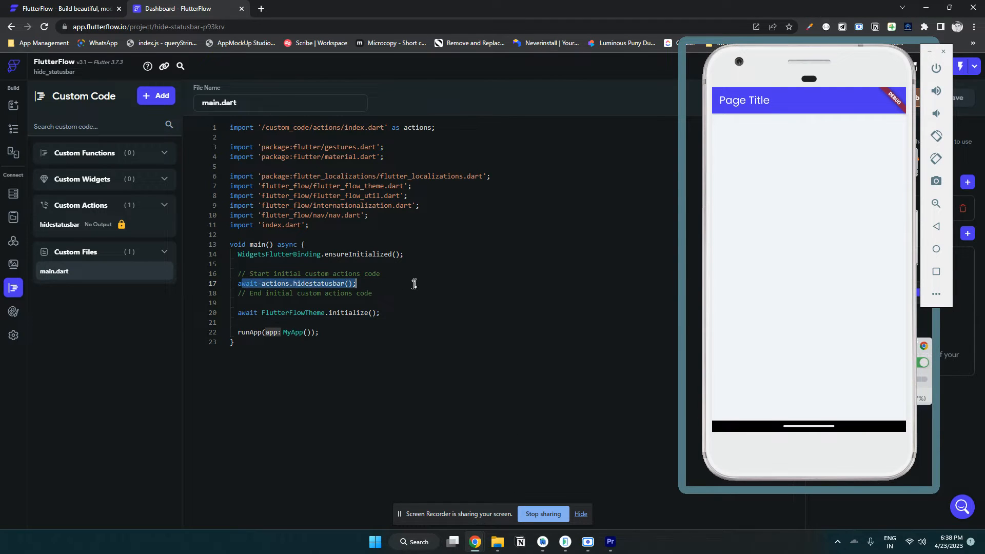
pyautogui.click(414, 285)
pyautogui.moveTo(756, 99); pyautogui.dragTo(718, 114)
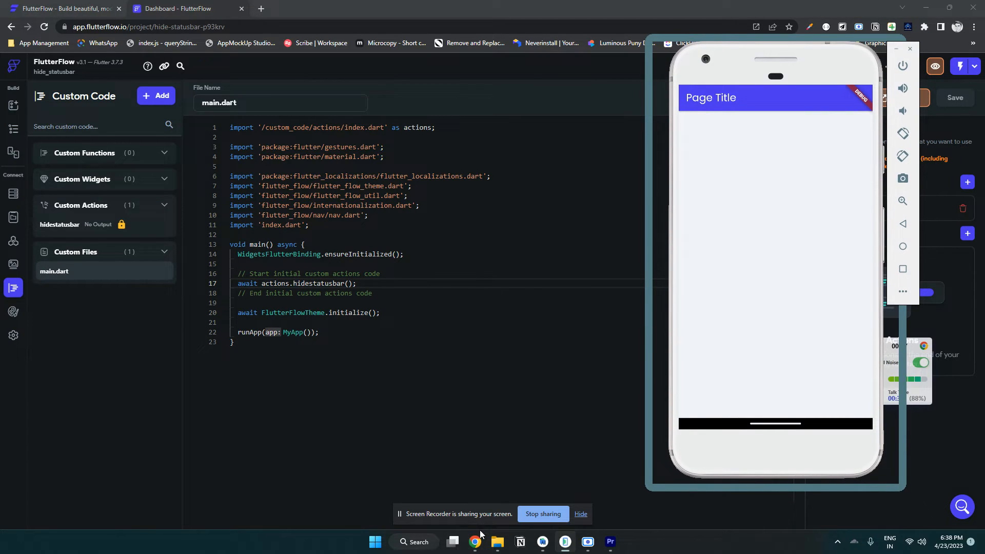
# Delete the hidestatusbar call from line 17 in Android Studio and hot reload the app.
pyautogui.click(542, 541)
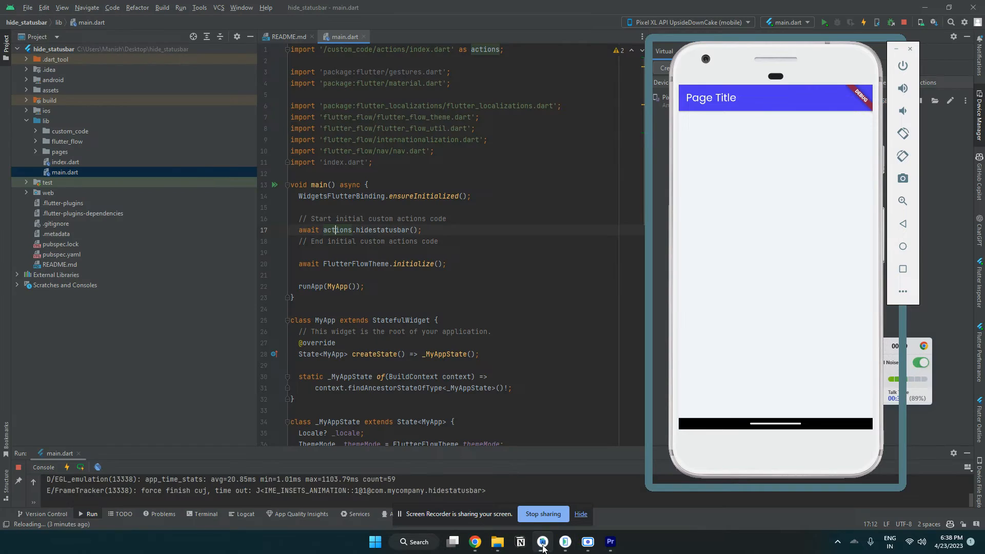
pyautogui.moveTo(422, 230); pyautogui.dragTo(294, 230)
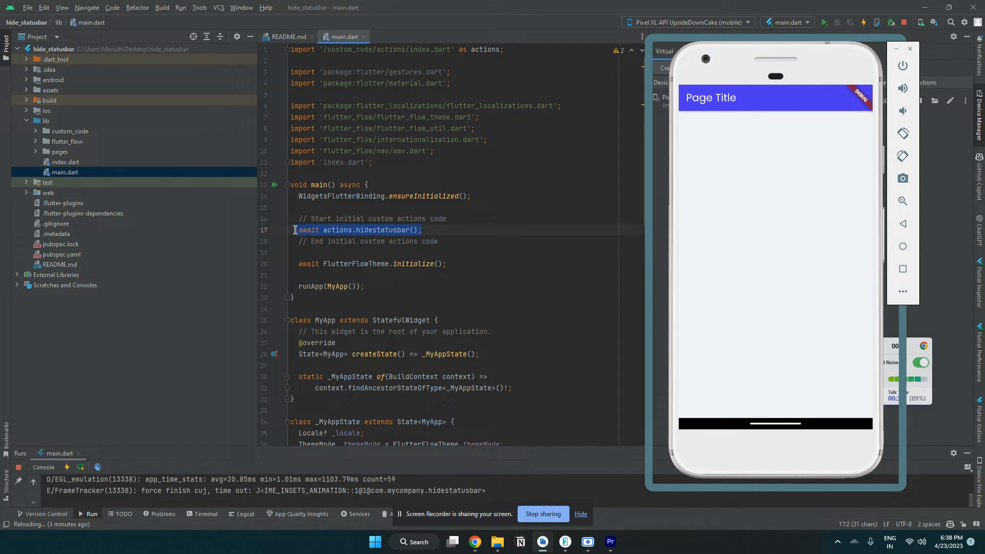
pyautogui.press('BackSpace')
pyautogui.hotkey('ctrl', 's')
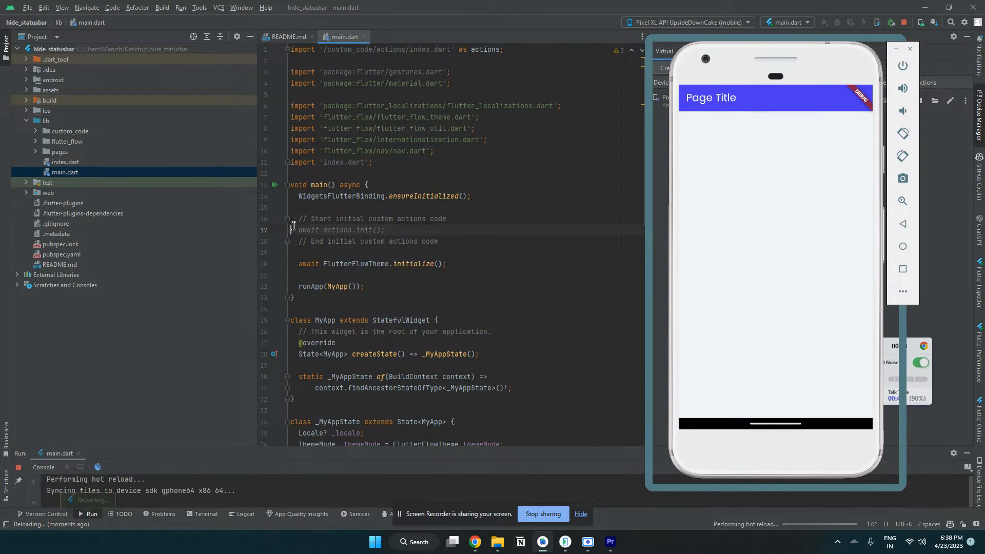
pyautogui.moveTo(776, 46); pyautogui.dragTo(370, 27)
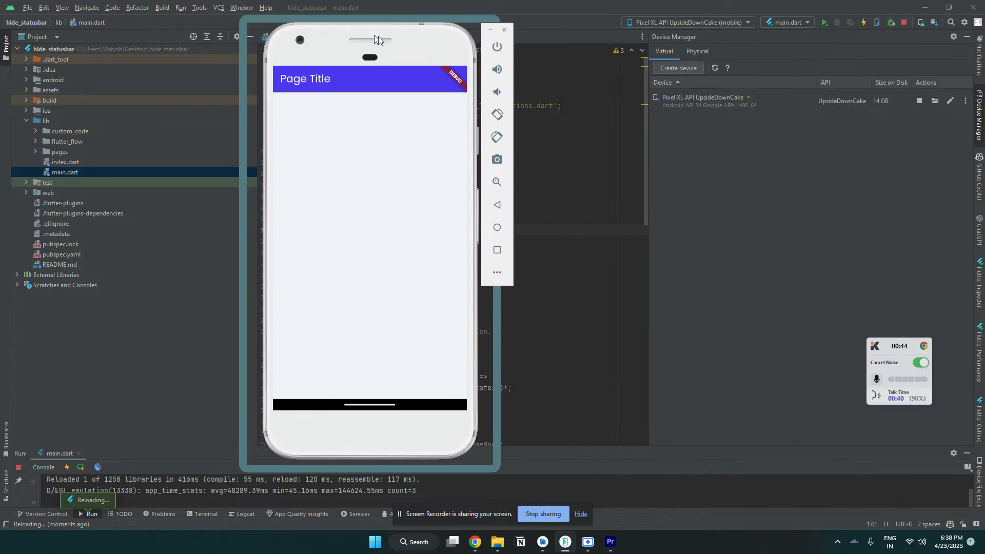
# Stop and relaunch the app on the emulator, confirming the status bar is now visible.
pyautogui.click(904, 21)
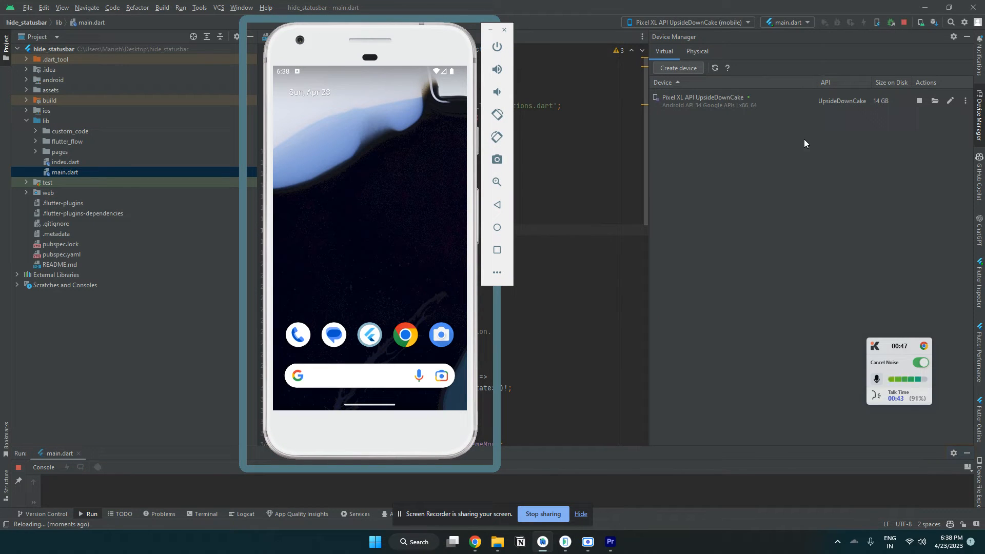
pyautogui.hotkey('shift', 'F10')
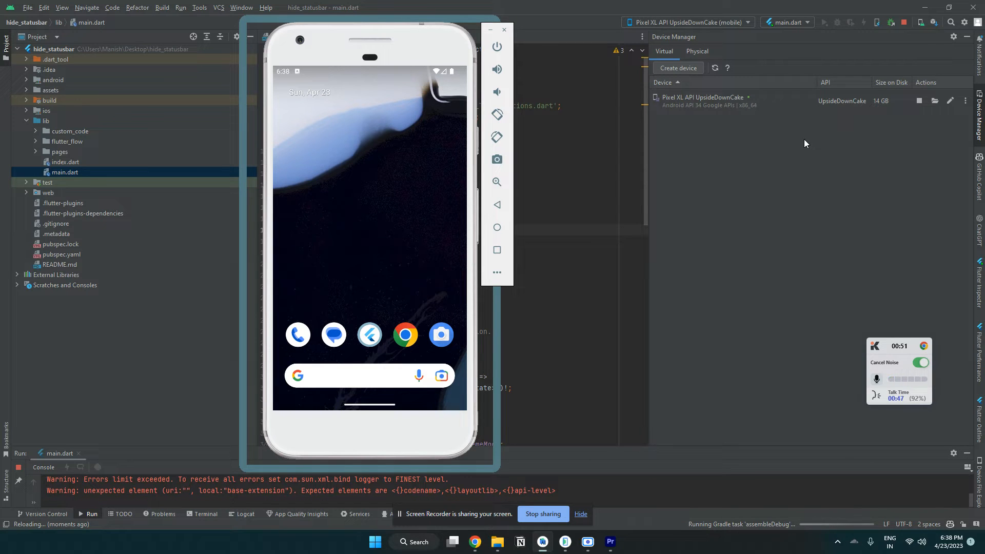
pyautogui.moveTo(400, 47); pyautogui.dragTo(696, 55)
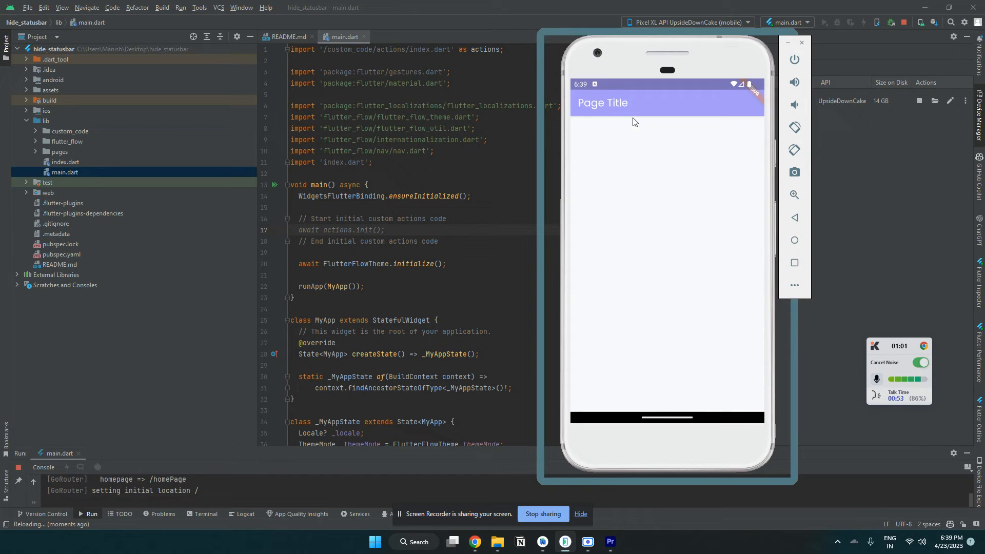
pyautogui.moveTo(638, 83); pyautogui.dragTo(639, 106)
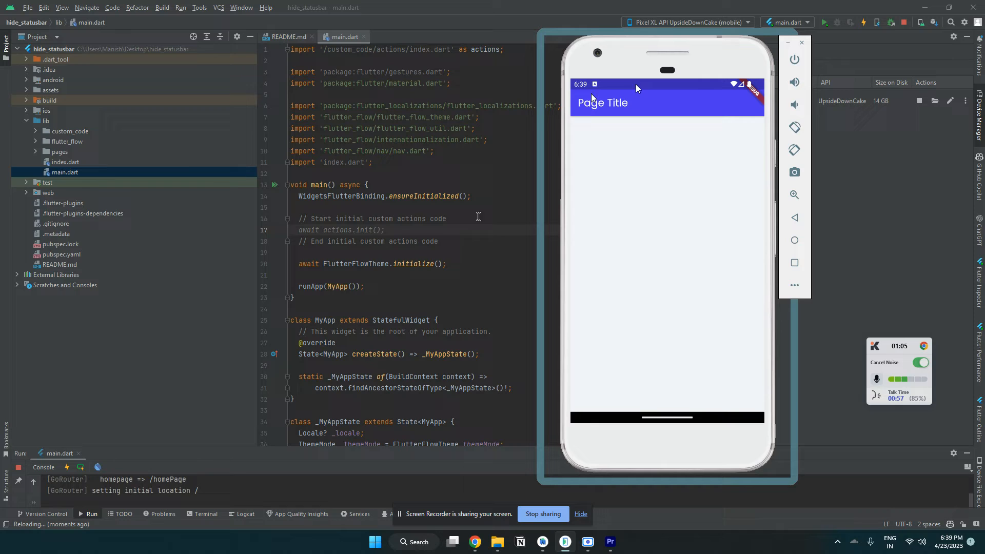
# Remove the placeholder 'await actions.init();' call from line 17 of main.dart.
pyautogui.hotkey('ctrl', 'x')
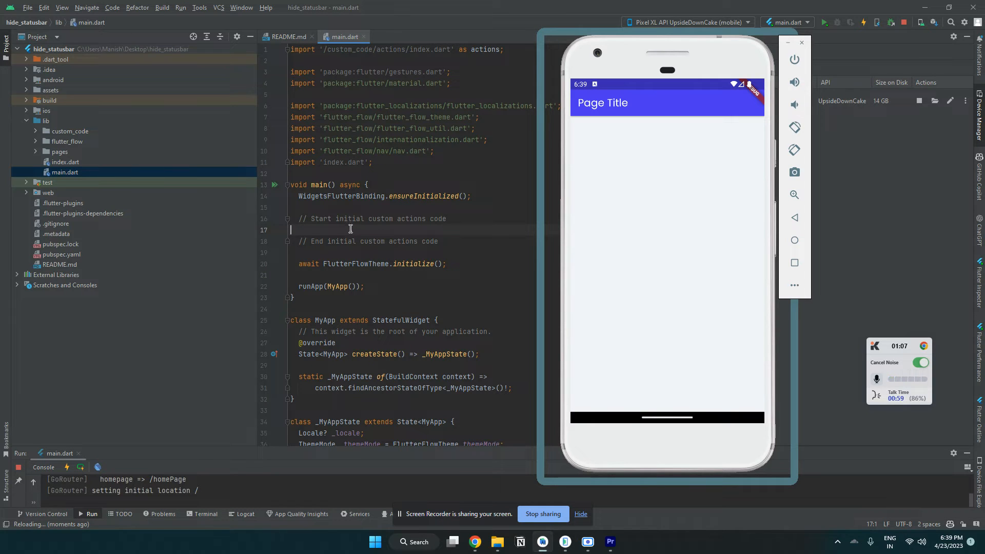
pyautogui.hotkey('ctrl', 'v')
pyautogui.moveTo(350, 229); pyautogui.dragTo(265, 233)
pyautogui.press('BackSpace')
# Copy 'await actions.hidestatusbar();' from FlutterFlow into line 17 and hot reload the app.
pyautogui.click(476, 543)
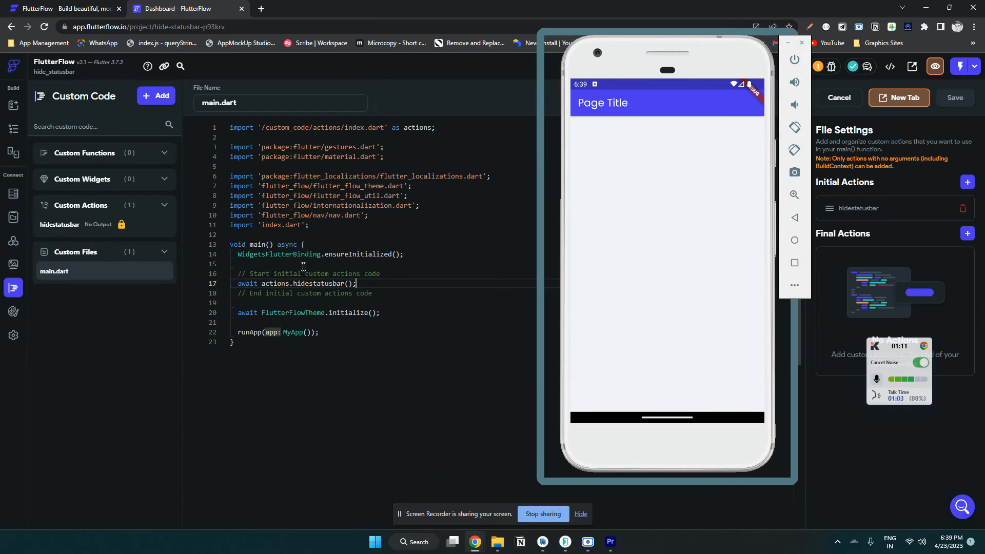
pyautogui.moveTo(238, 283); pyautogui.dragTo(384, 281)
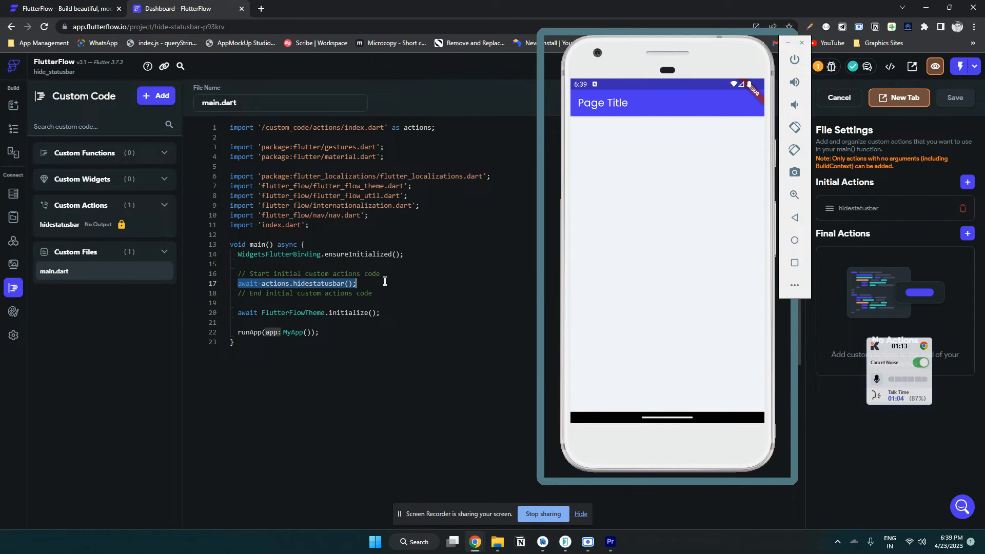
pyautogui.click(543, 542)
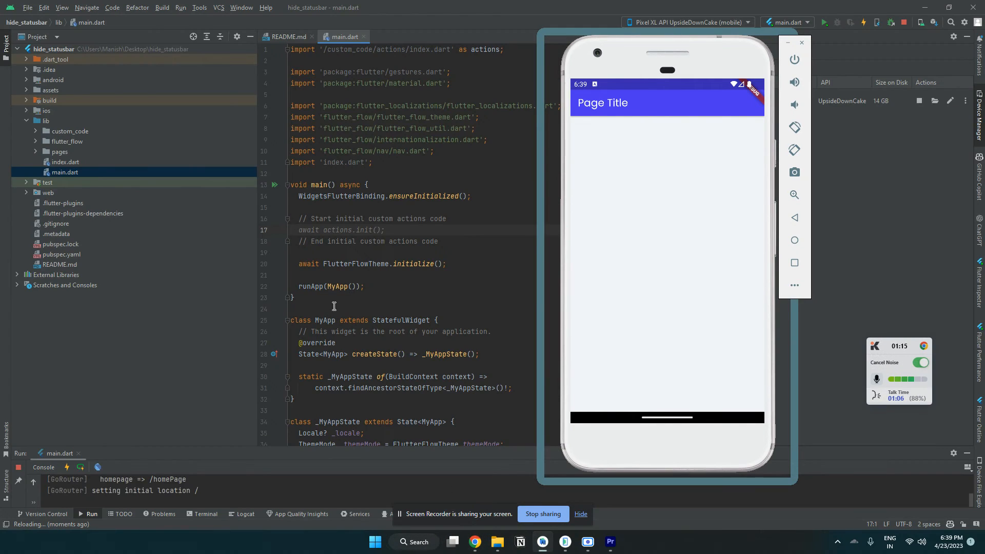
pyautogui.hotkey('ctrl', 'v')
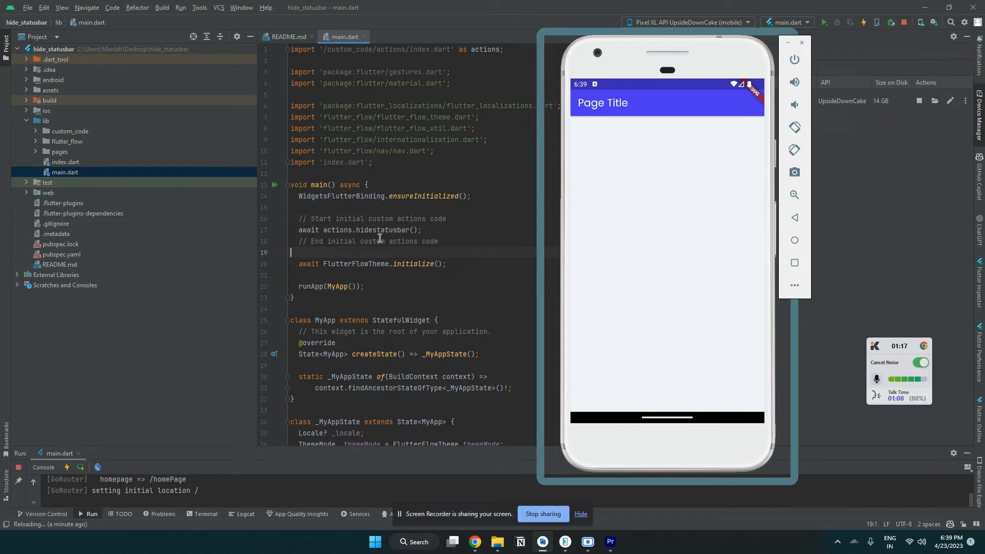
pyautogui.hotkey('ctrl', 's')
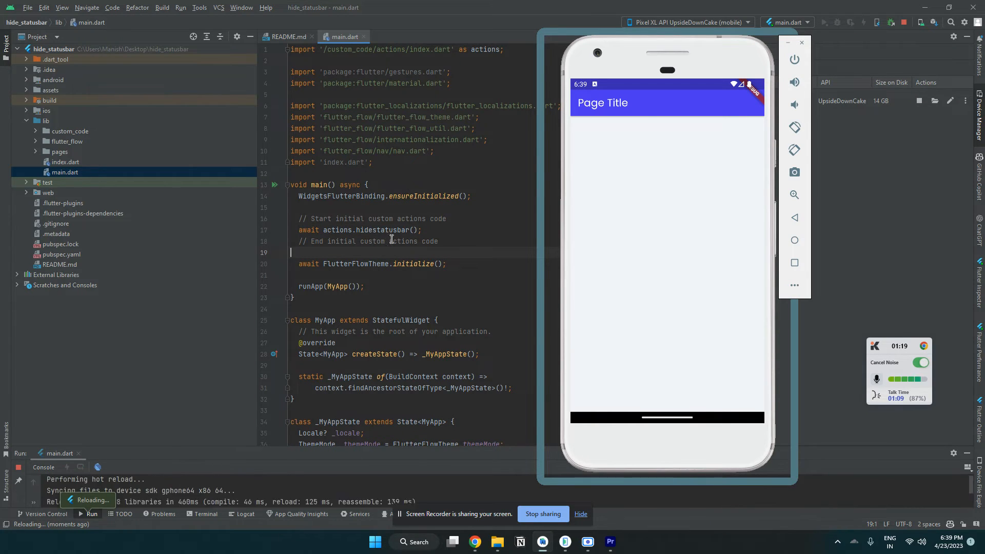
# Review hidestatusbar.dart under lib > custom_code > actions, then collapse the folder.
pyautogui.click(34, 132)
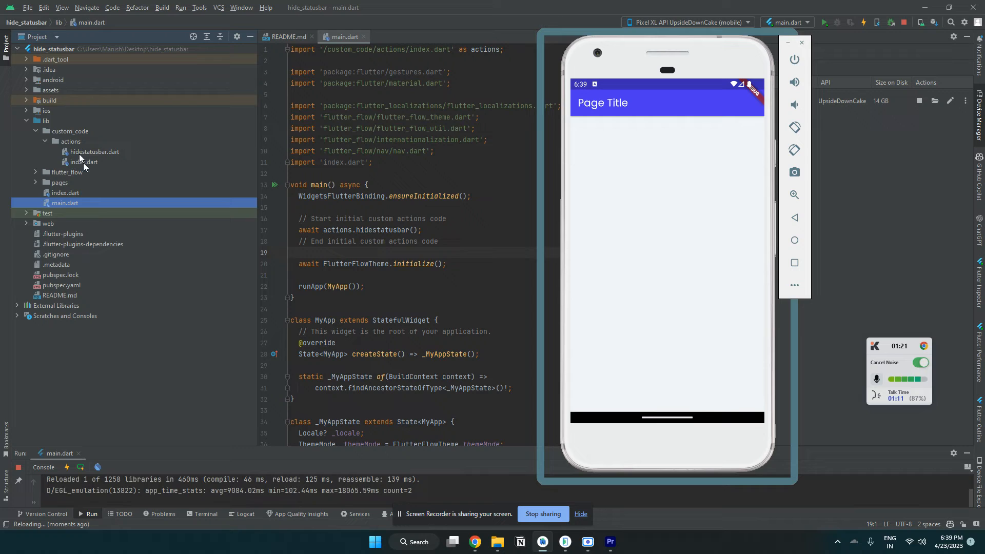
pyautogui.doubleClick(71, 151)
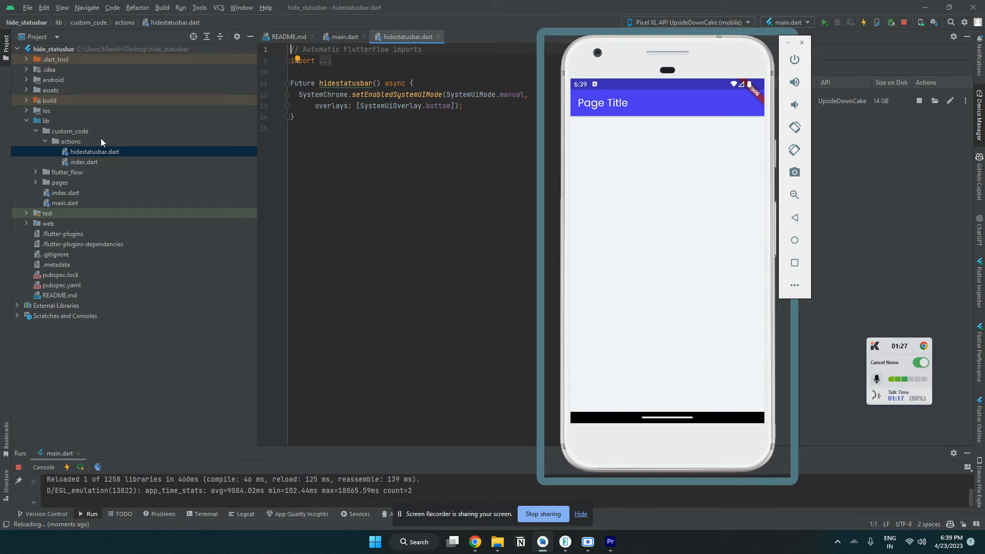
pyautogui.doubleClick(70, 131)
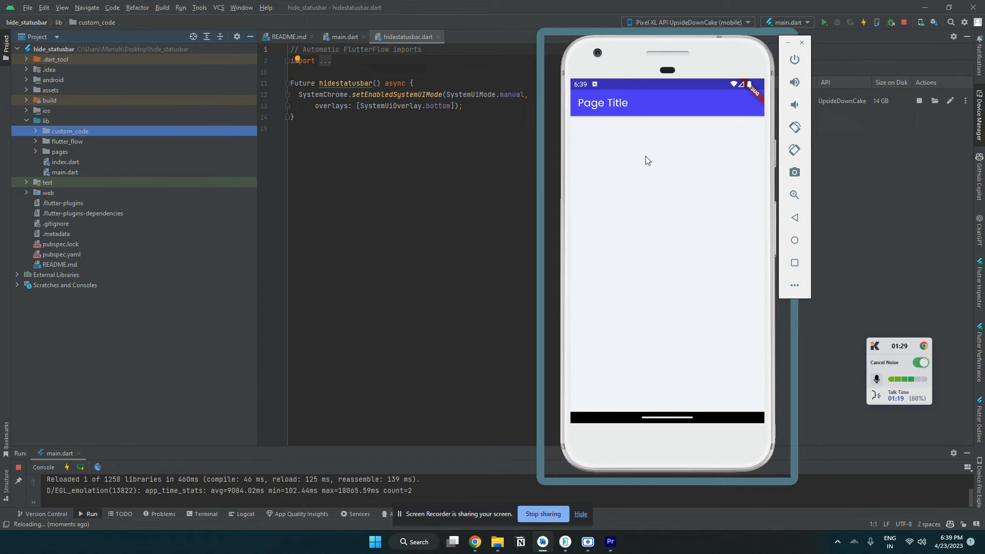
# Re-run the app so the emulator shows the page with no status bar, with main.dart reopened.
pyautogui.click(893, 22)
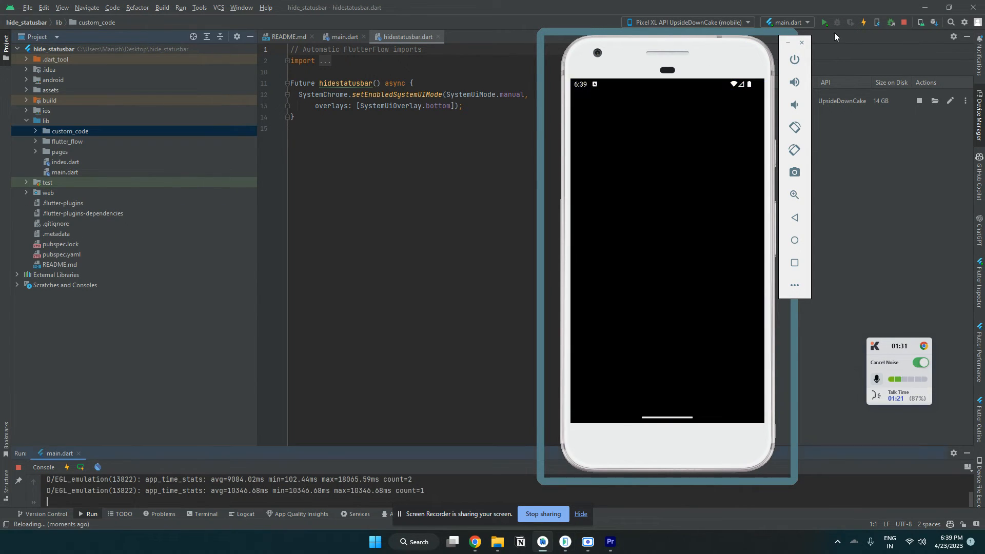
pyautogui.click(65, 173)
pyautogui.doubleClick(69, 175)
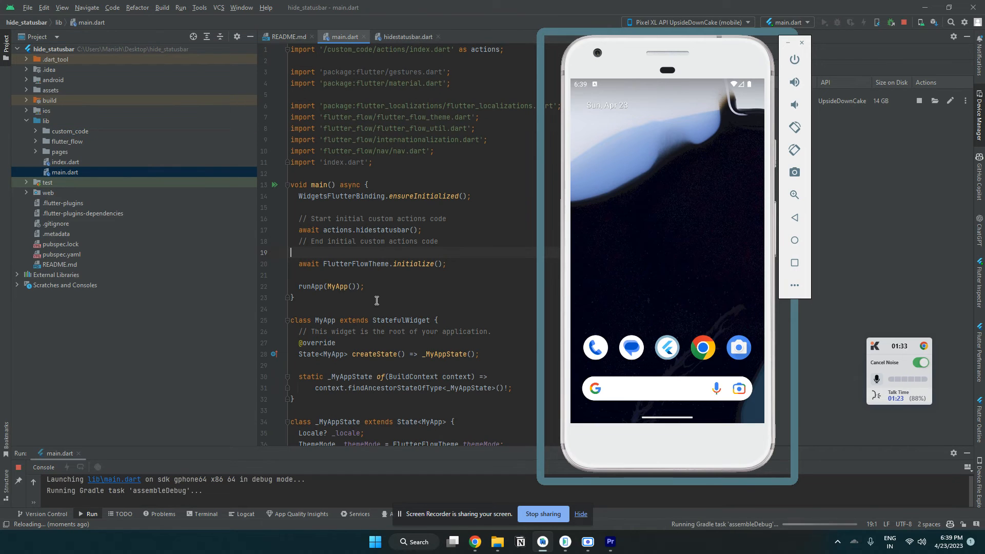
pyautogui.moveTo(299, 230); pyautogui.dragTo(416, 231)
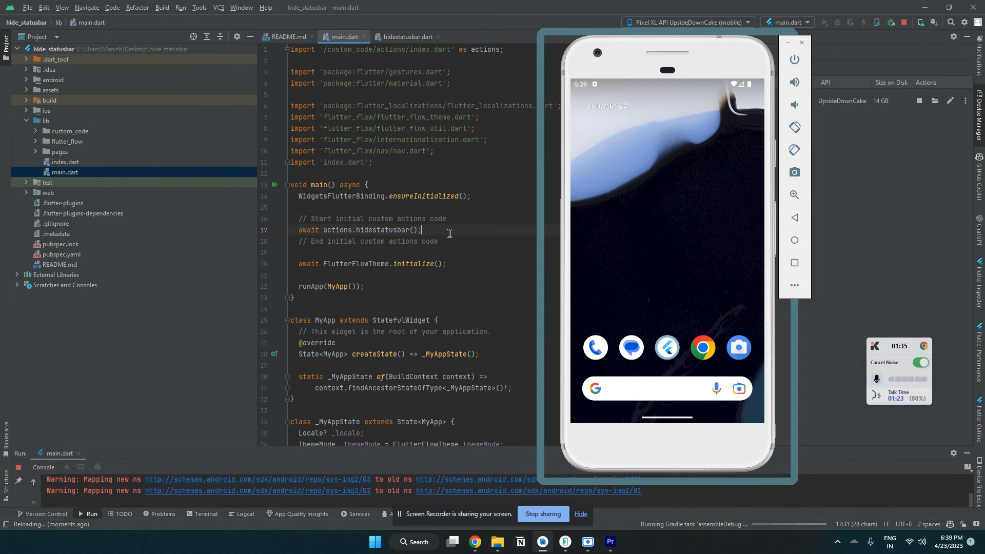
pyautogui.click(429, 231)
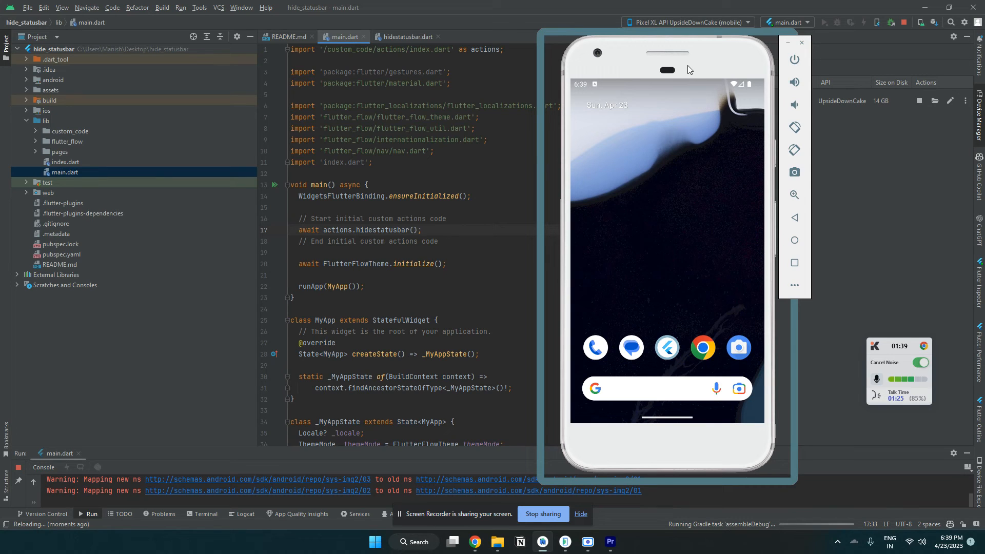
pyautogui.moveTo(689, 70); pyautogui.dragTo(517, 62)
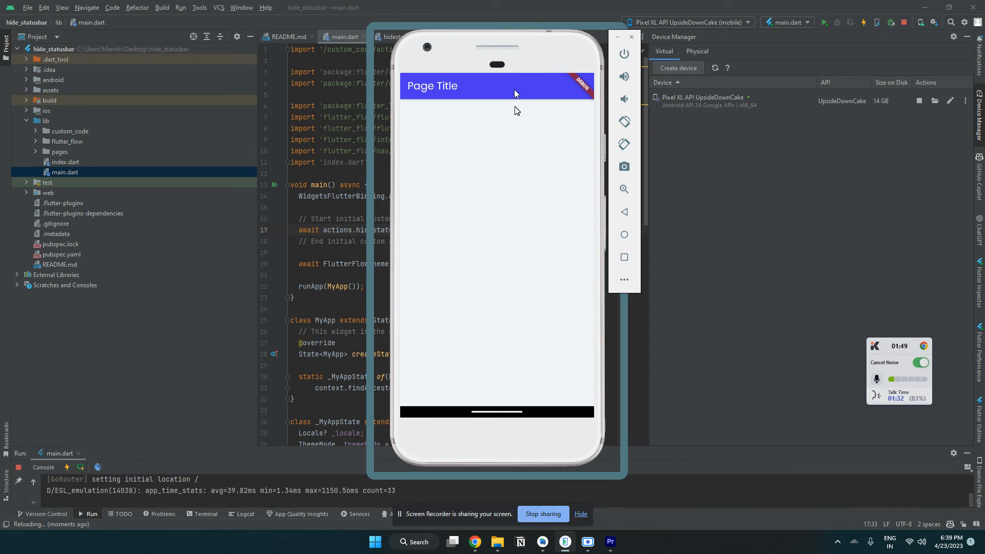
pyautogui.moveTo(483, 49)
pyautogui.mouseDown()
pyautogui.moveTo(681, 50)
pyautogui.moveTo(289, 47)
pyautogui.mouseUp()
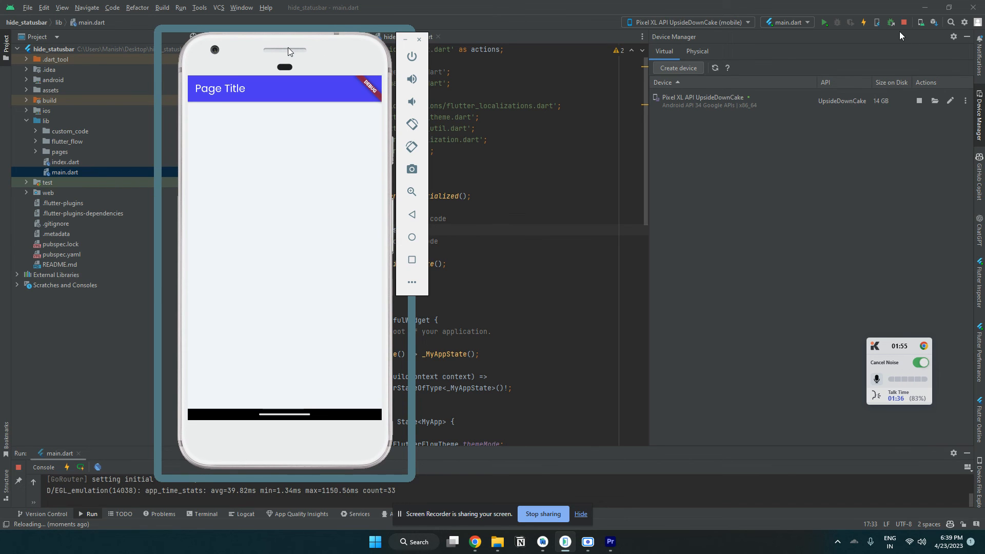
pyautogui.moveTo(476, 542)
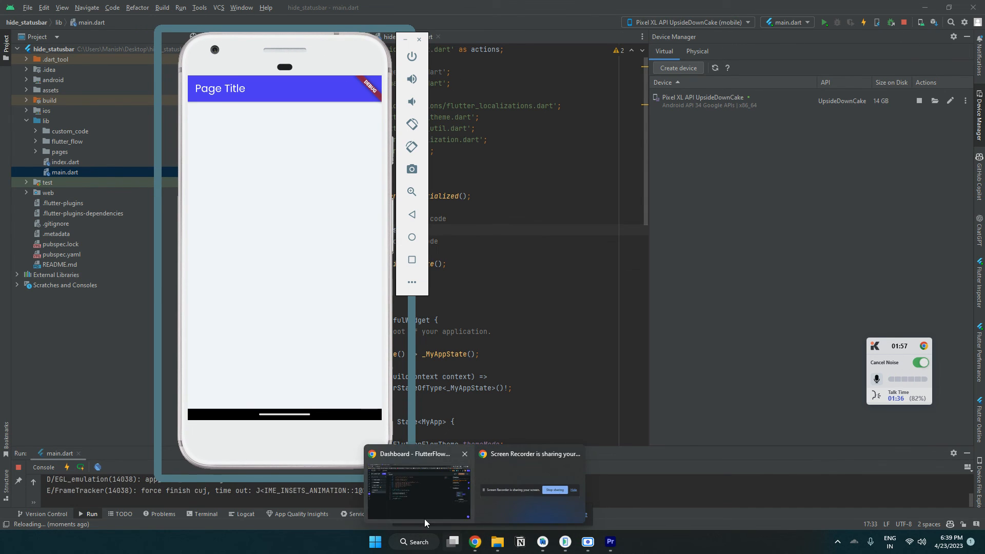
# Switch back to the FlutterFlow Custom Code page in Chrome.
pyautogui.click(424, 493)
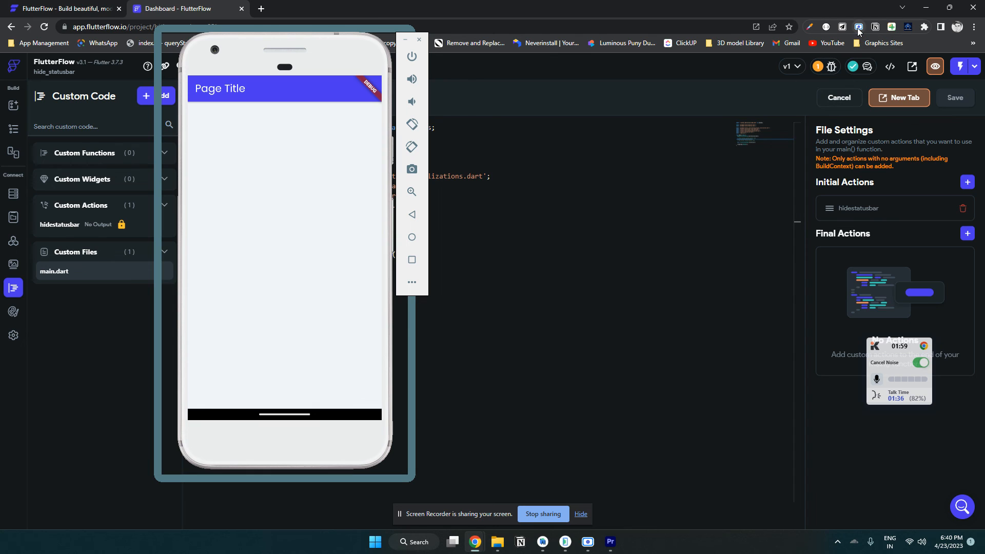
pyautogui.click(857, 28)
pyautogui.moveTo(611, 542)
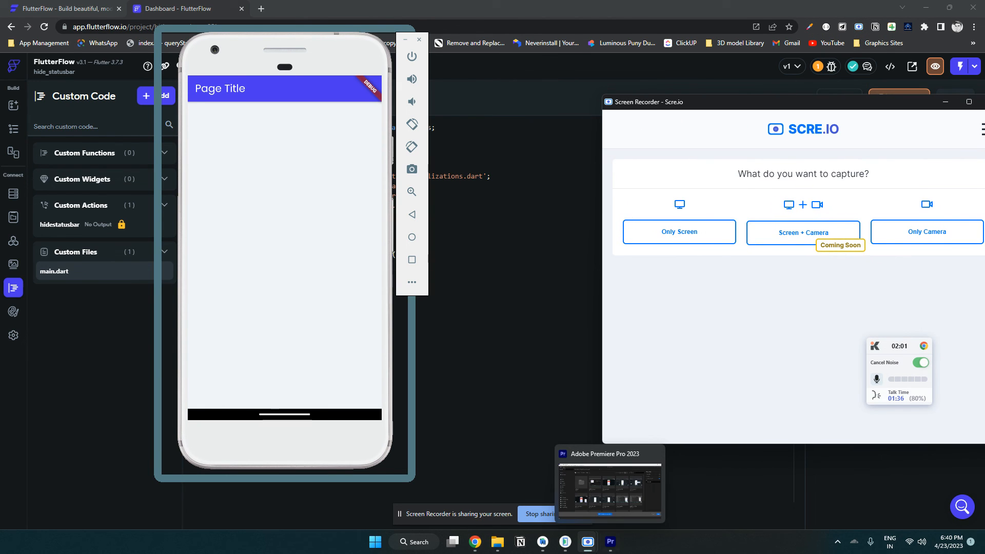
pyautogui.click(589, 541)
pyautogui.click(586, 477)
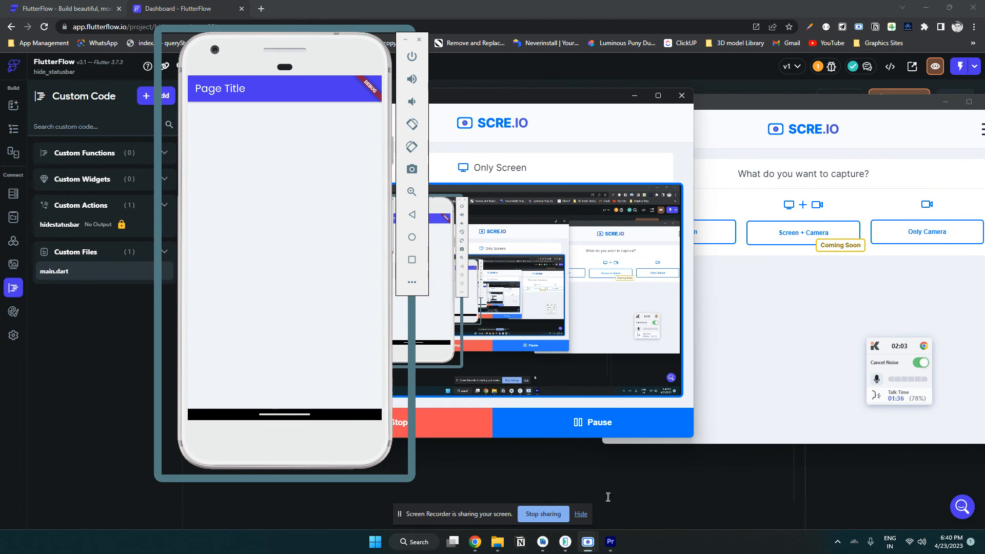